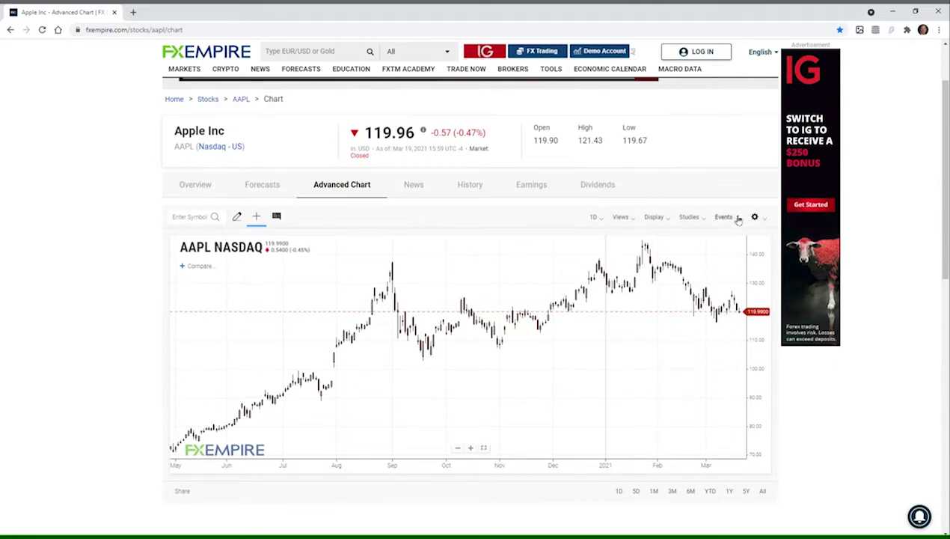
Step: Add the Accumulation/Distribution study to the AAPL chart and enlarge its pane
left_click(690, 217)
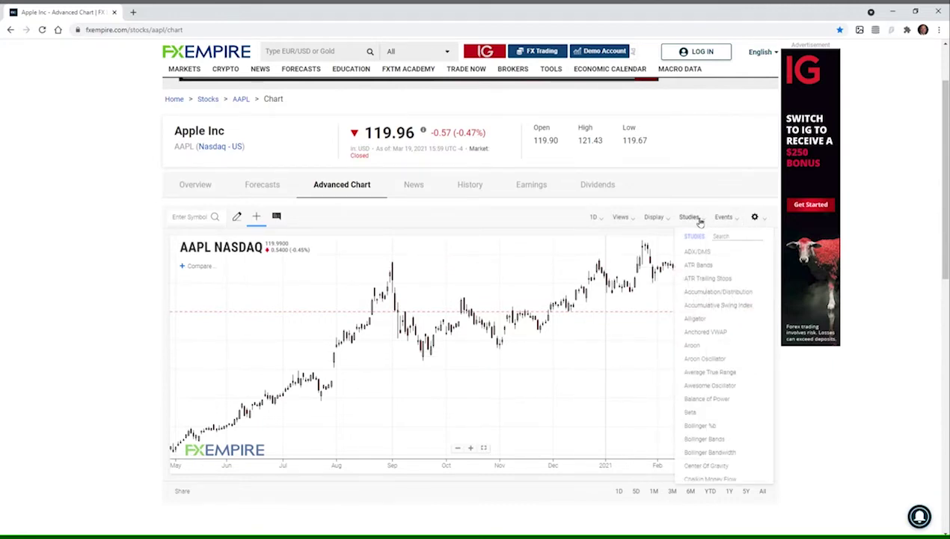
left_click(733, 239)
type("accum")
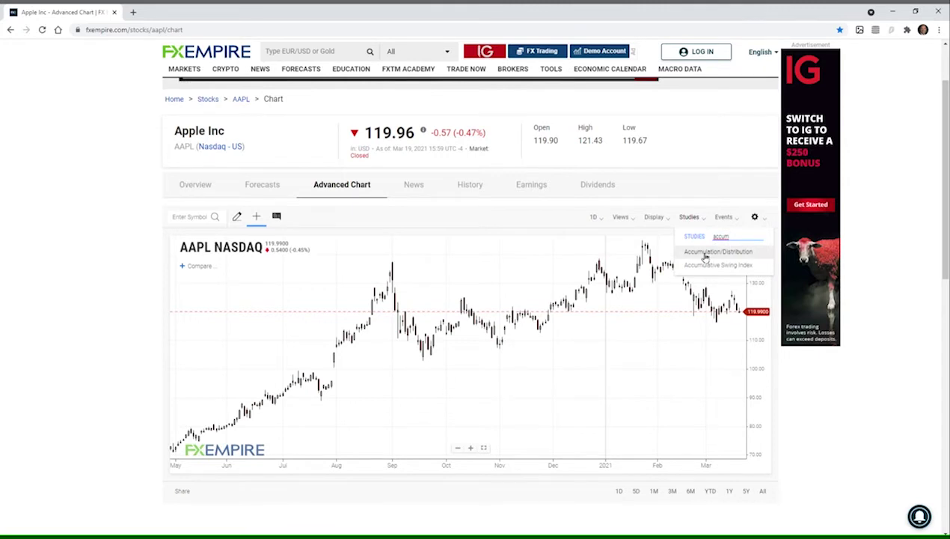
left_click(704, 256)
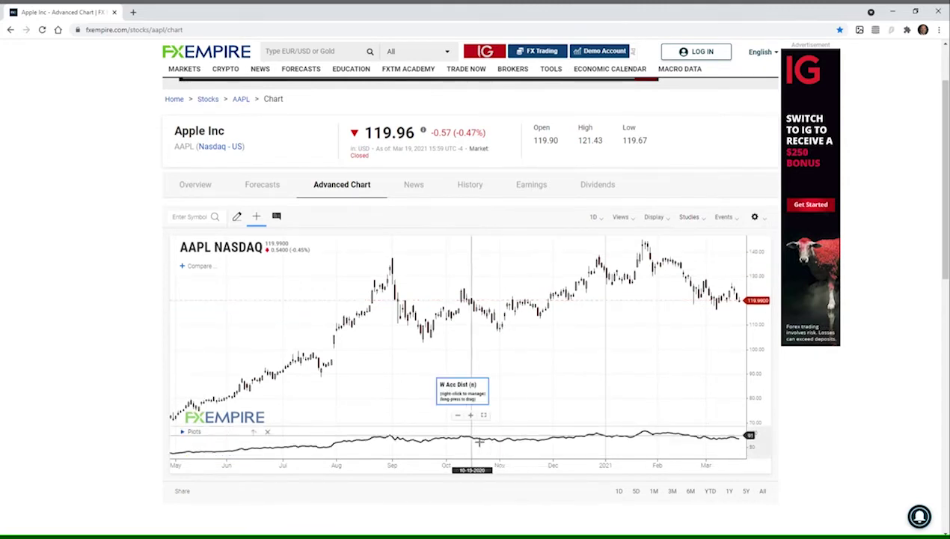
left_click_drag(446, 430, 440, 375)
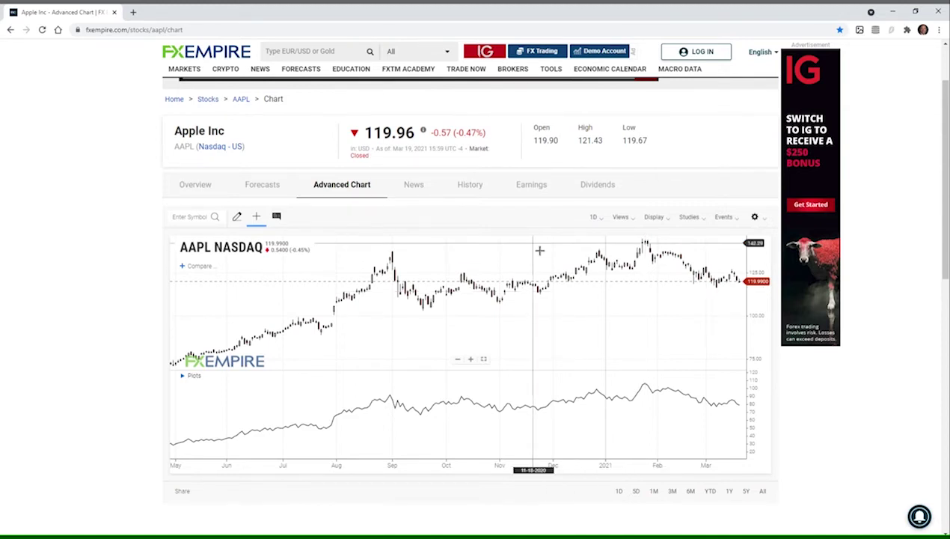
Step: Remove the Accumulation/Distribution study from the chart
left_click(755, 218)
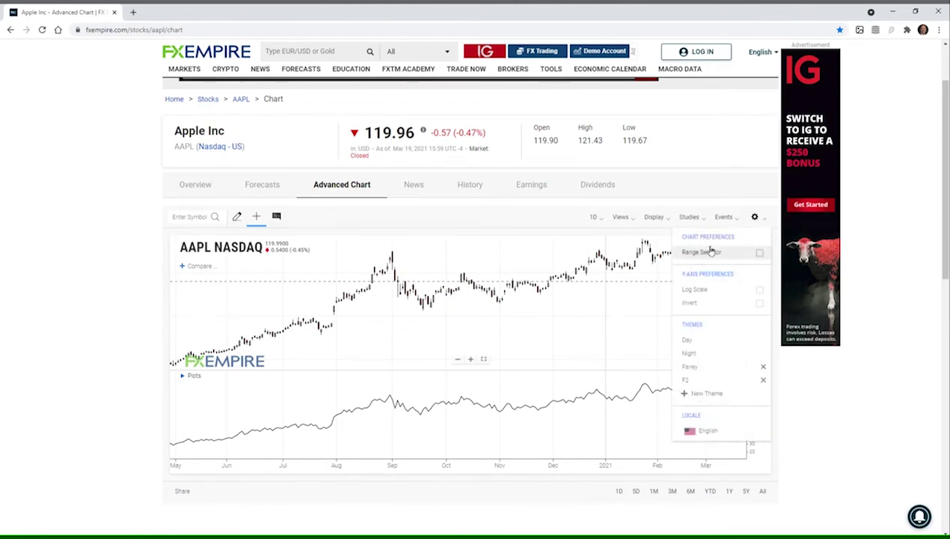
left_click(688, 218)
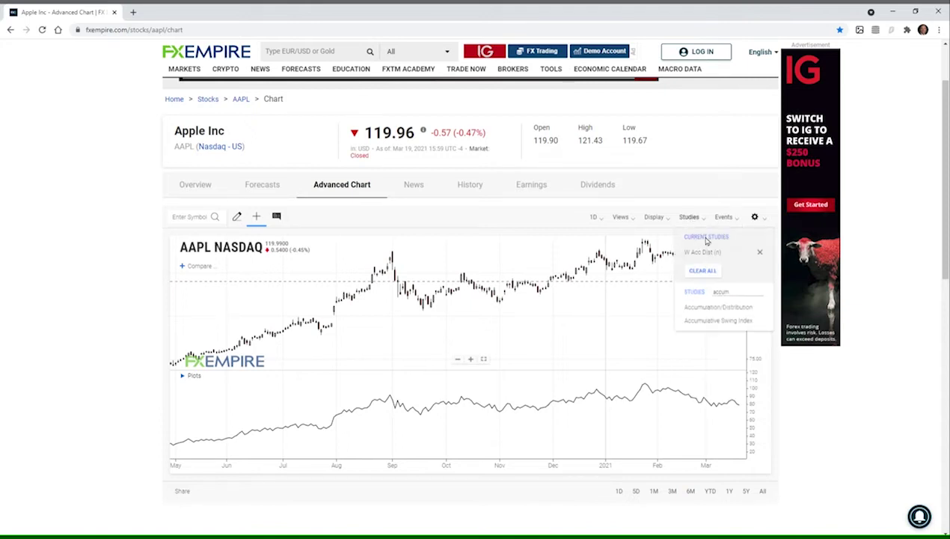
left_click(760, 253)
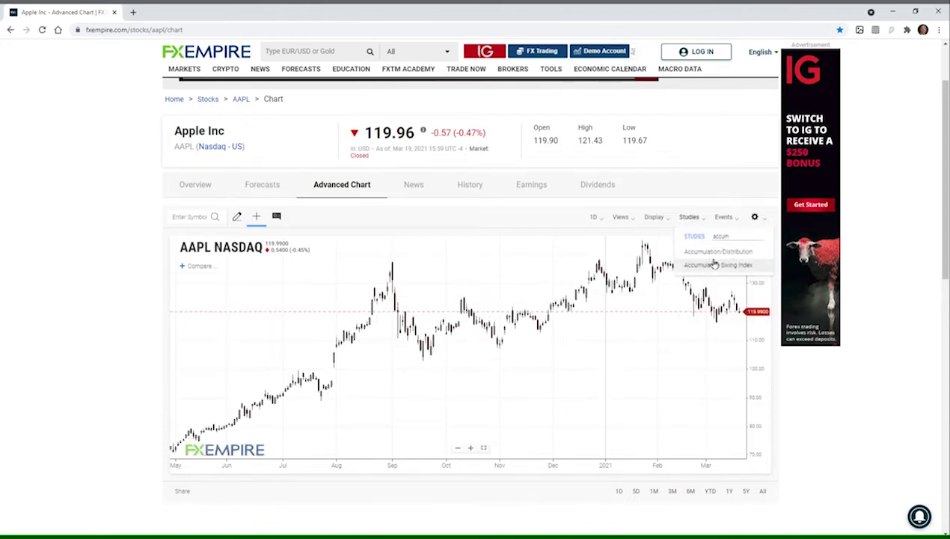
Step: Find the On Balance Volume study with the search "on b", add it to the chart and enlarge its pane
left_click_drag(733, 237, 691, 237)
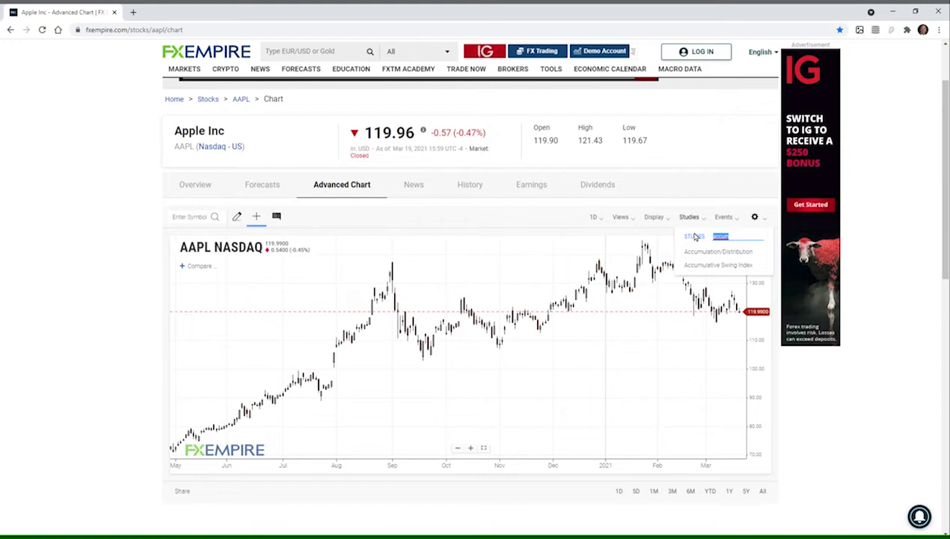
type("on b")
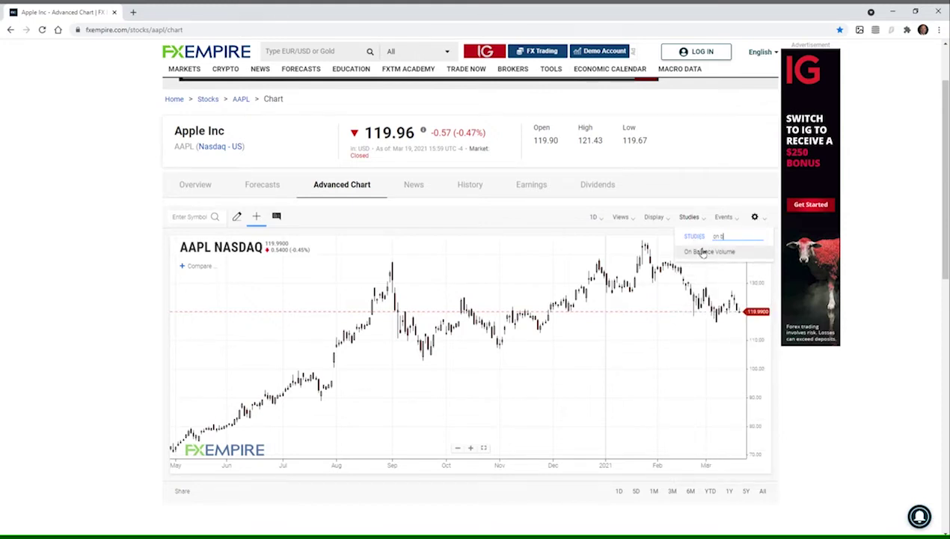
left_click(700, 251)
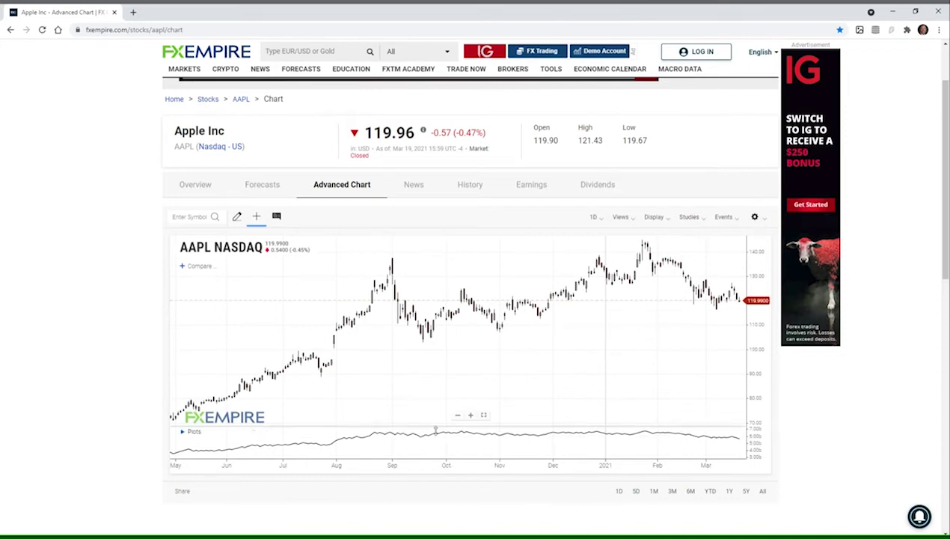
left_click_drag(436, 428, 434, 383)
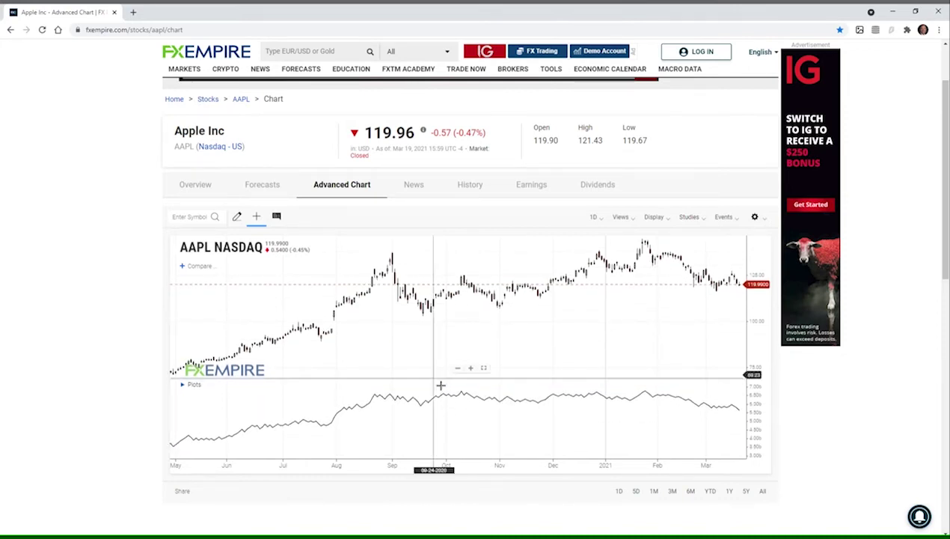
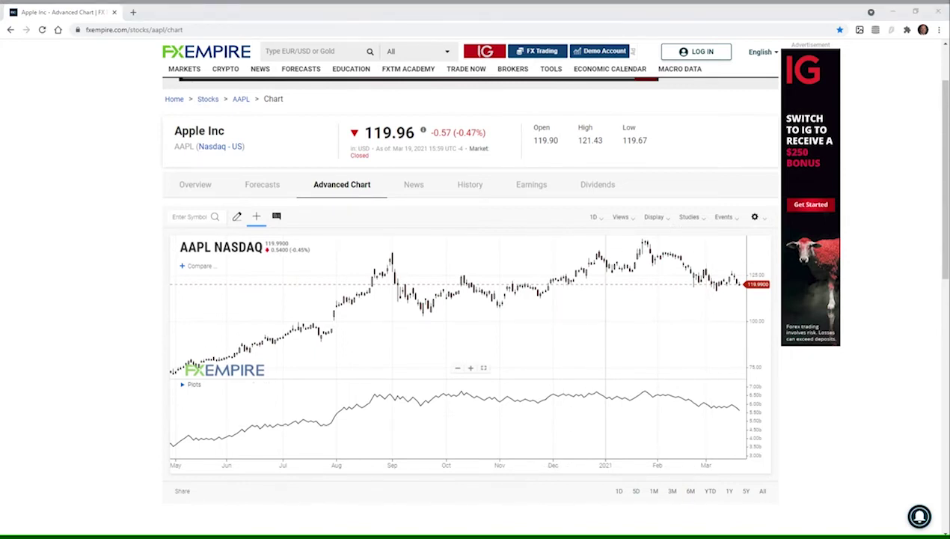
Step: Replace the On Balance Volume study with Chaikin Money Flow, found by searching the studies for "chaikin"
left_click(690, 218)
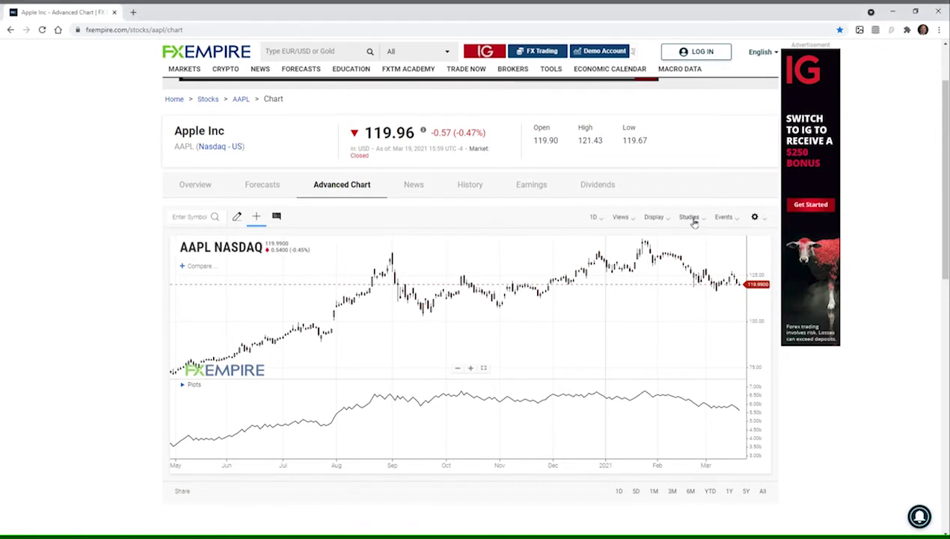
left_click(760, 253)
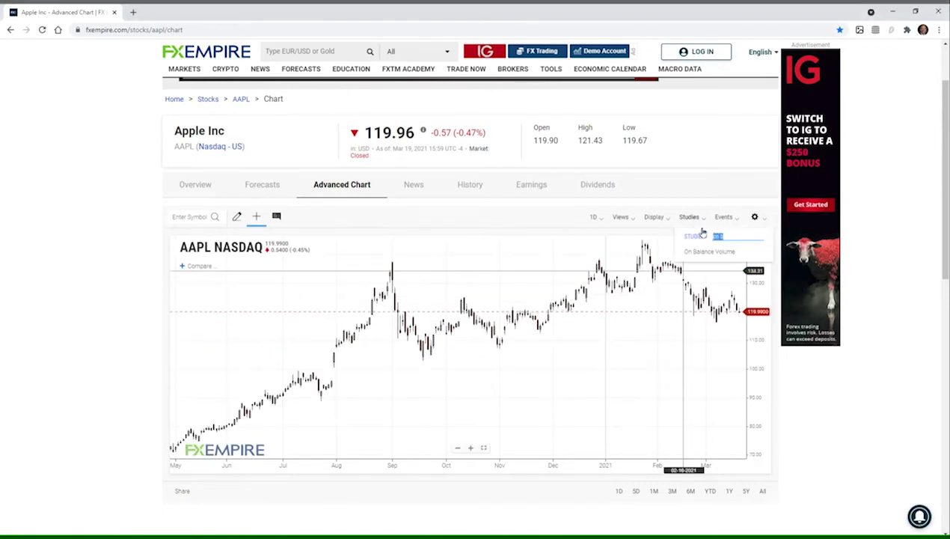
key("BackSpace")
type("chaikin")
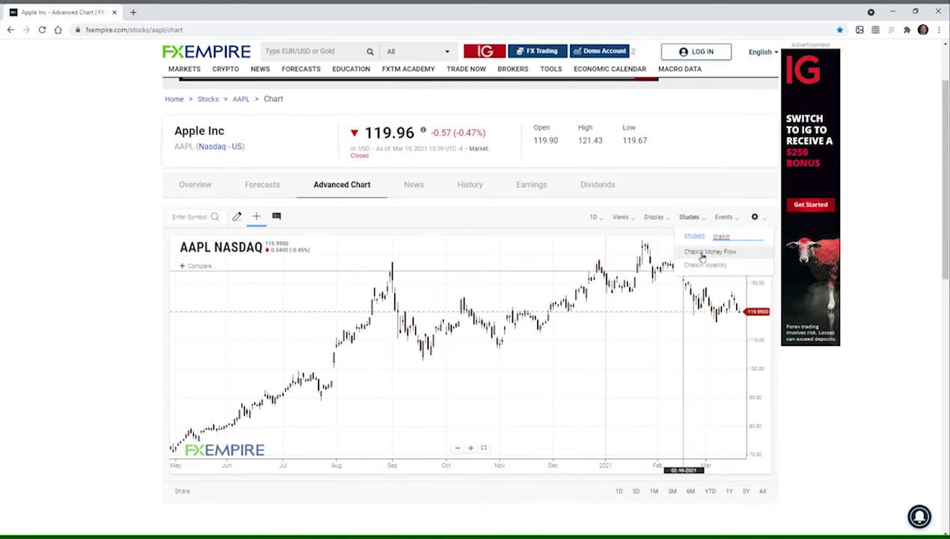
left_click(708, 251)
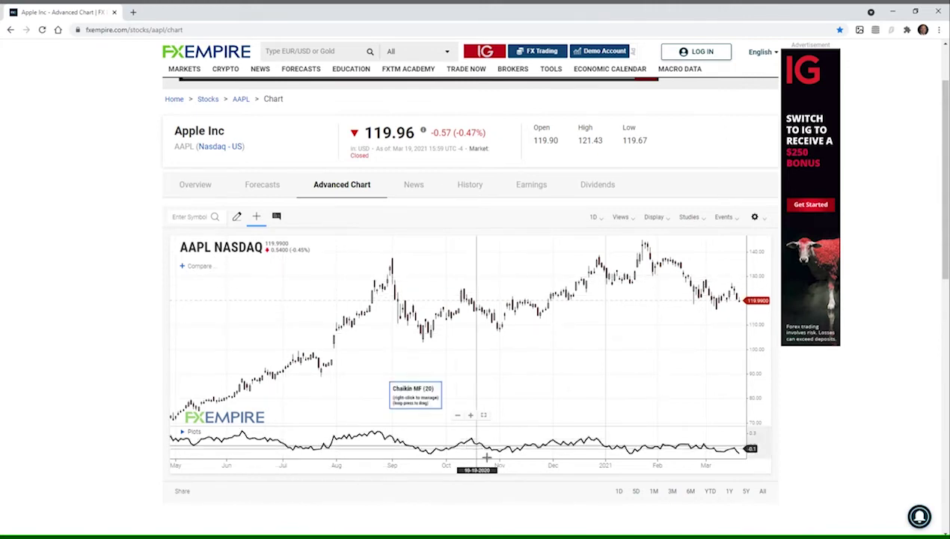
Step: Enlarge the Chaikin Money Flow pane and expand its plots legend
left_click_drag(427, 426, 428, 374)
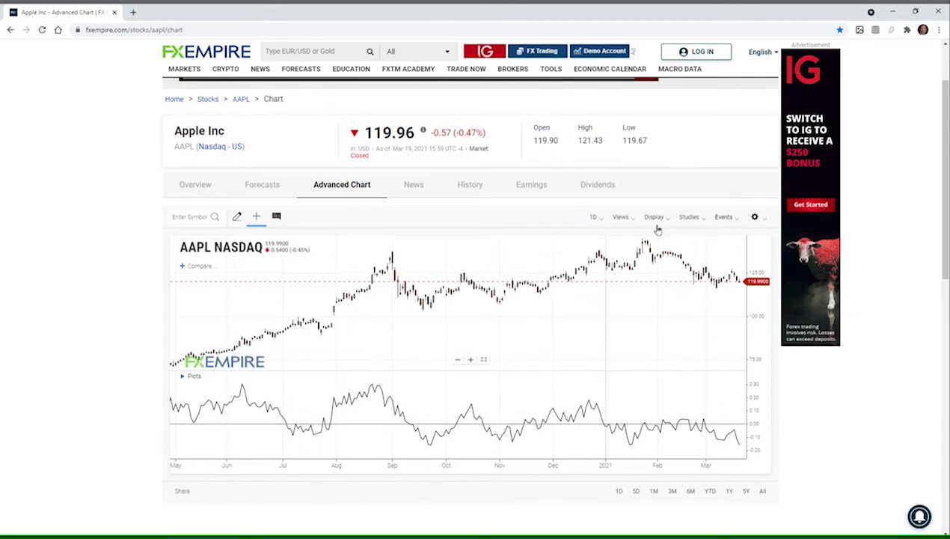
left_click(192, 376)
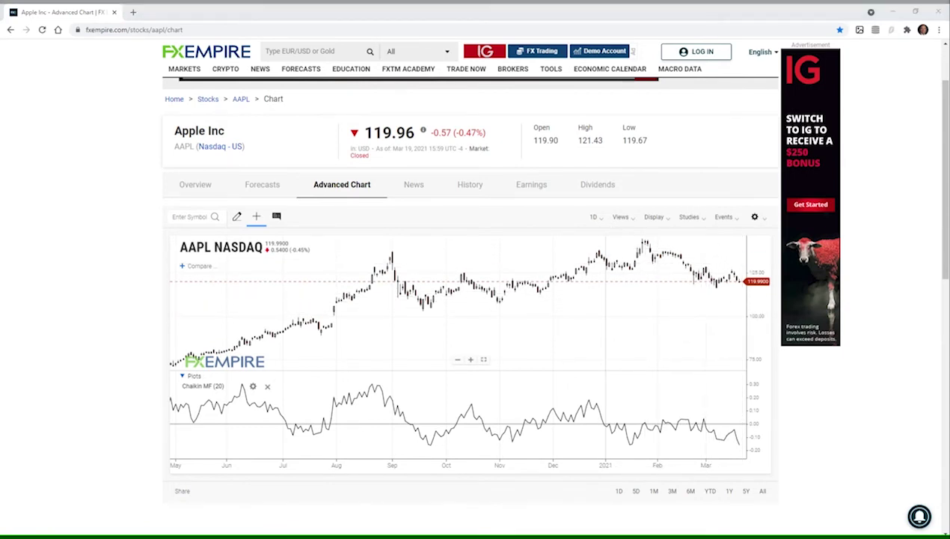
Step: Replace the Chaikin Money Flow study with the Volume Oscillator and enlarge its pane
left_click(692, 219)
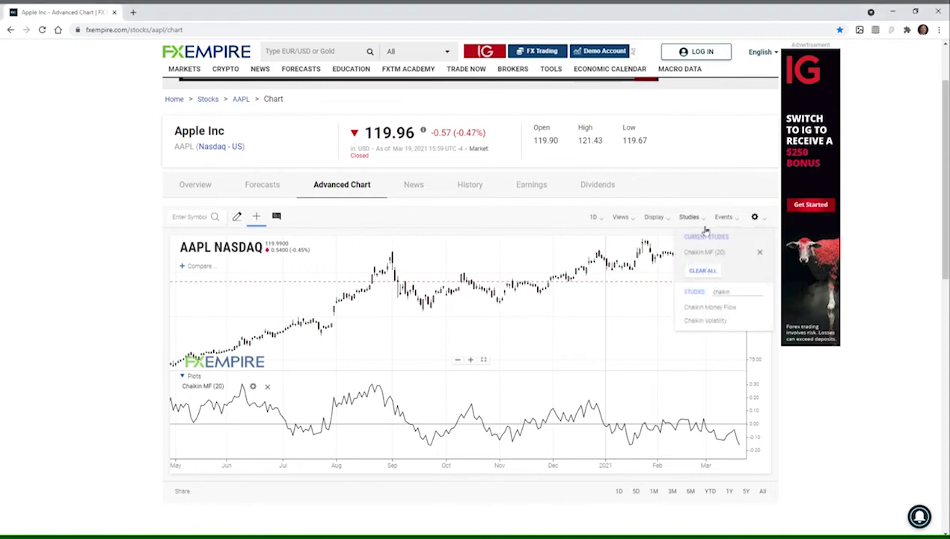
left_click(761, 254)
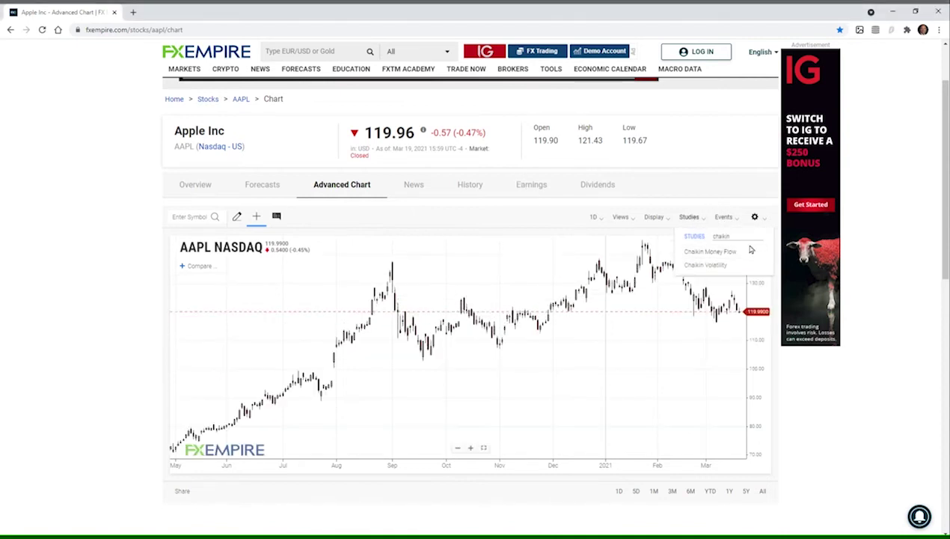
type("volume")
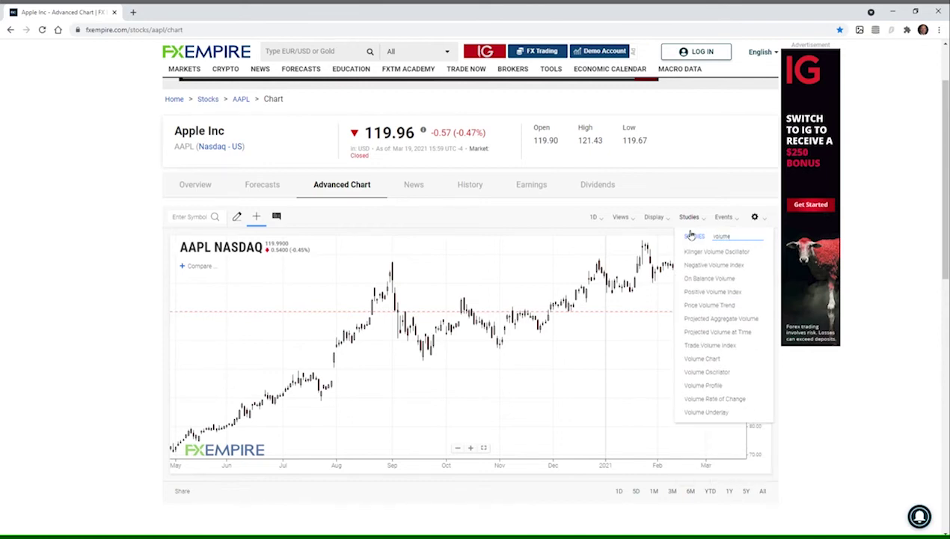
left_click(714, 371)
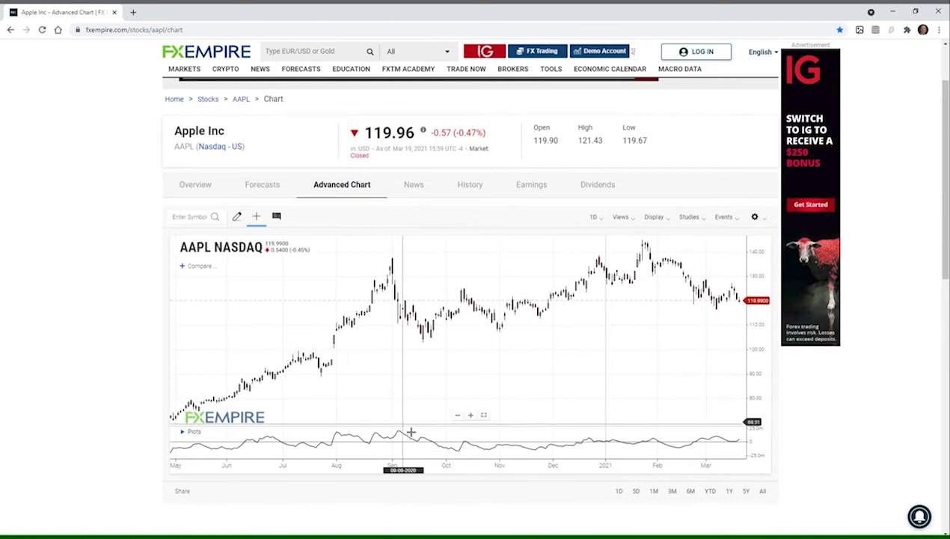
left_click_drag(411, 432, 404, 367)
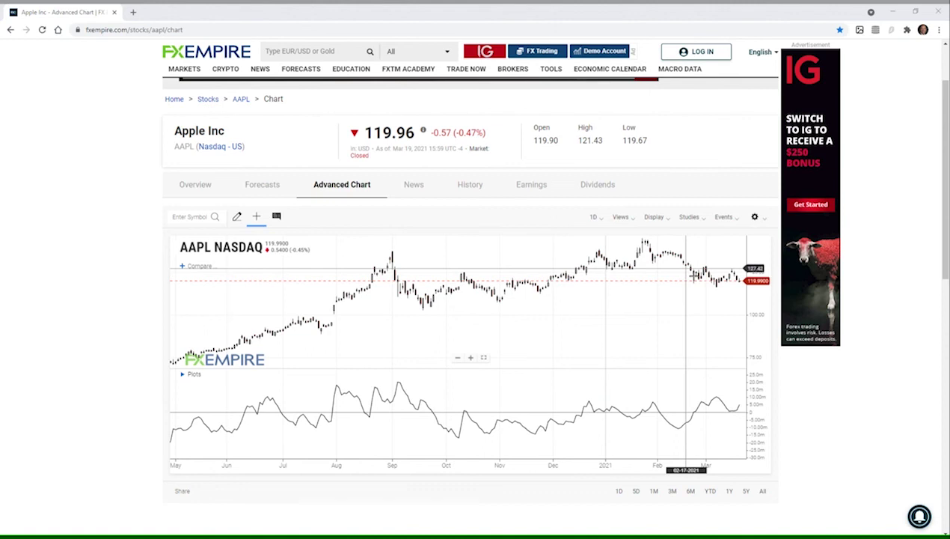
Step: Replace the Volume Oscillator study with Balance of Power and enlarge its pane to well over a third of the chart height
left_click(692, 223)
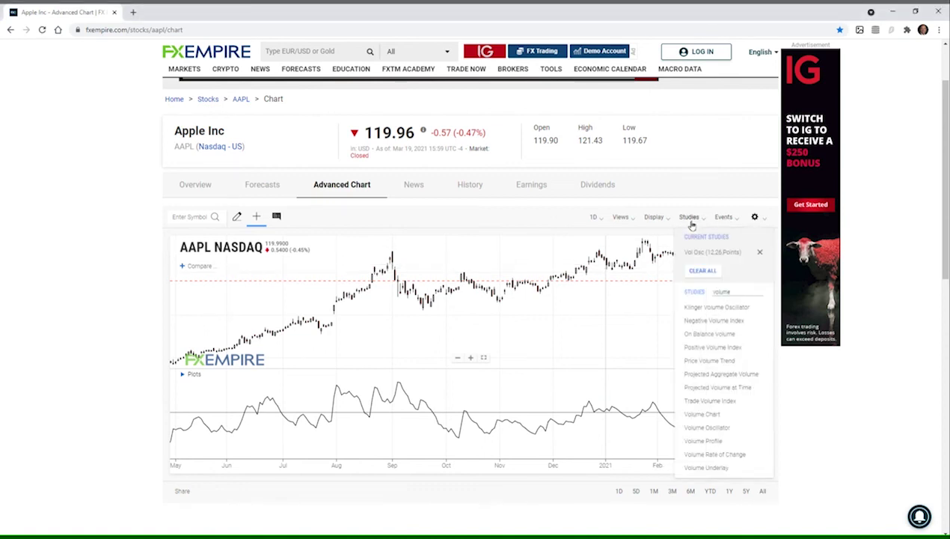
left_click(760, 253)
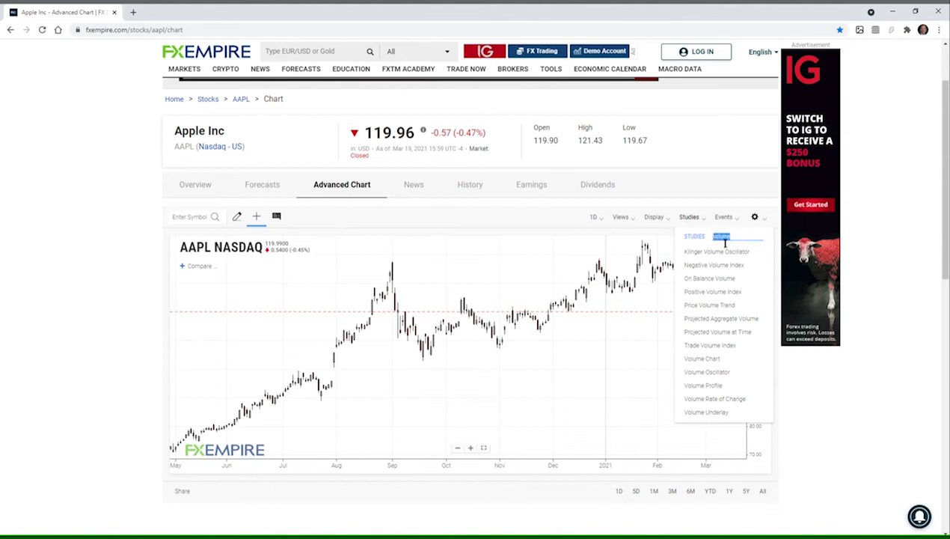
type("balance")
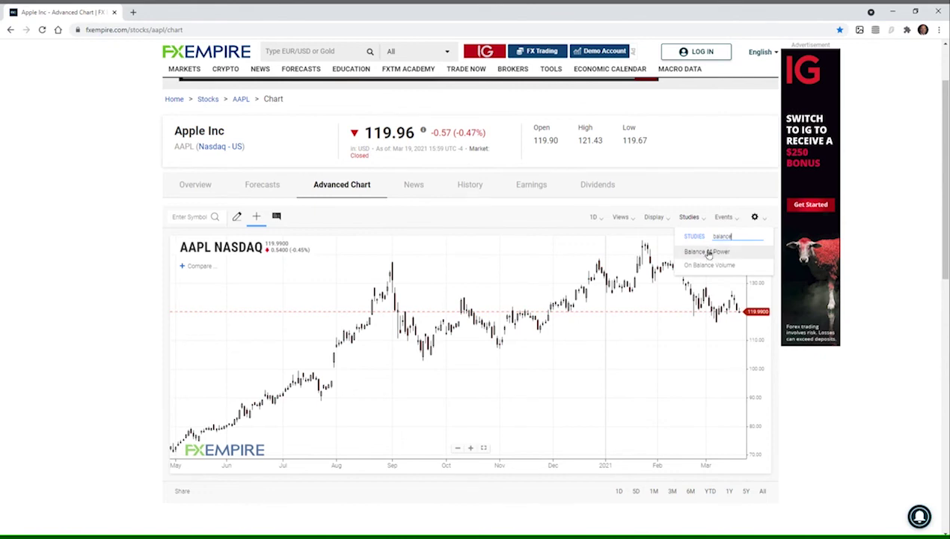
left_click(707, 252)
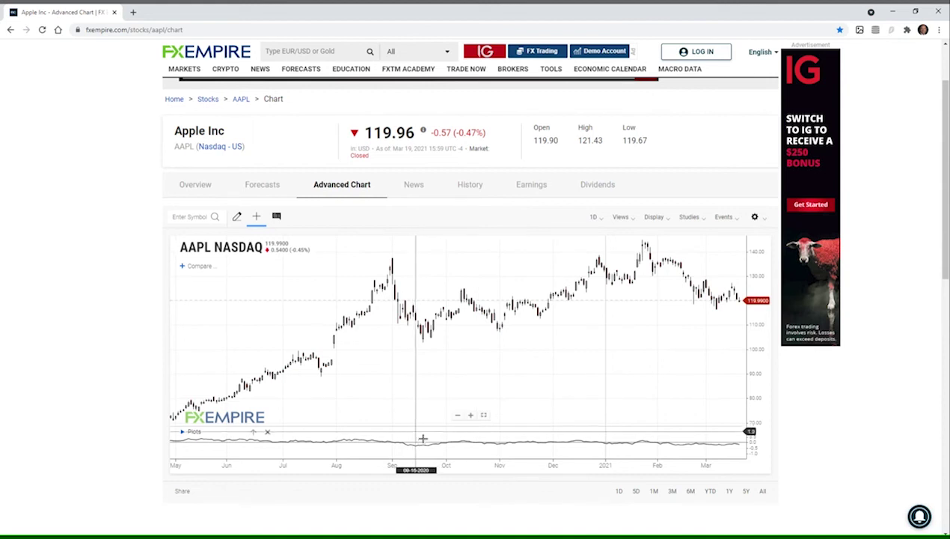
left_click_drag(410, 431, 408, 386)
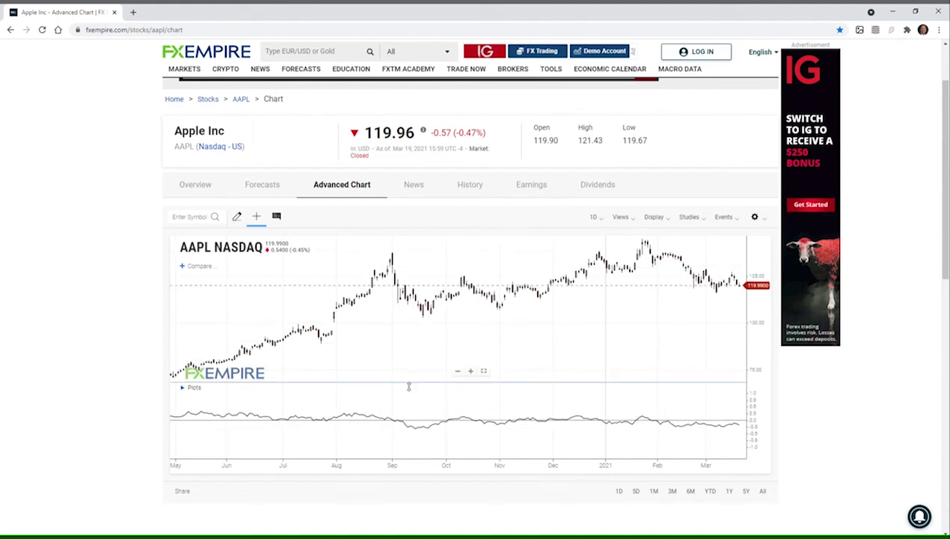
left_click_drag(408, 386, 405, 372)
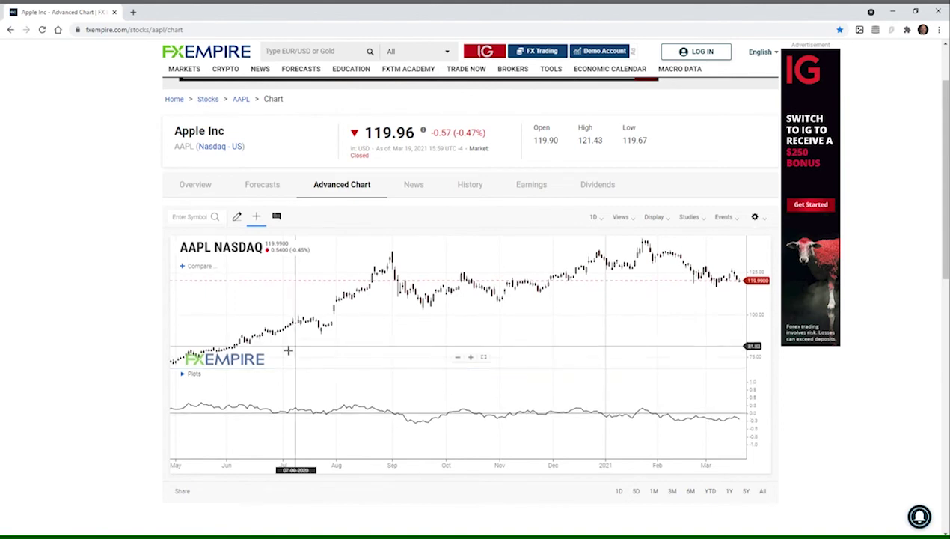